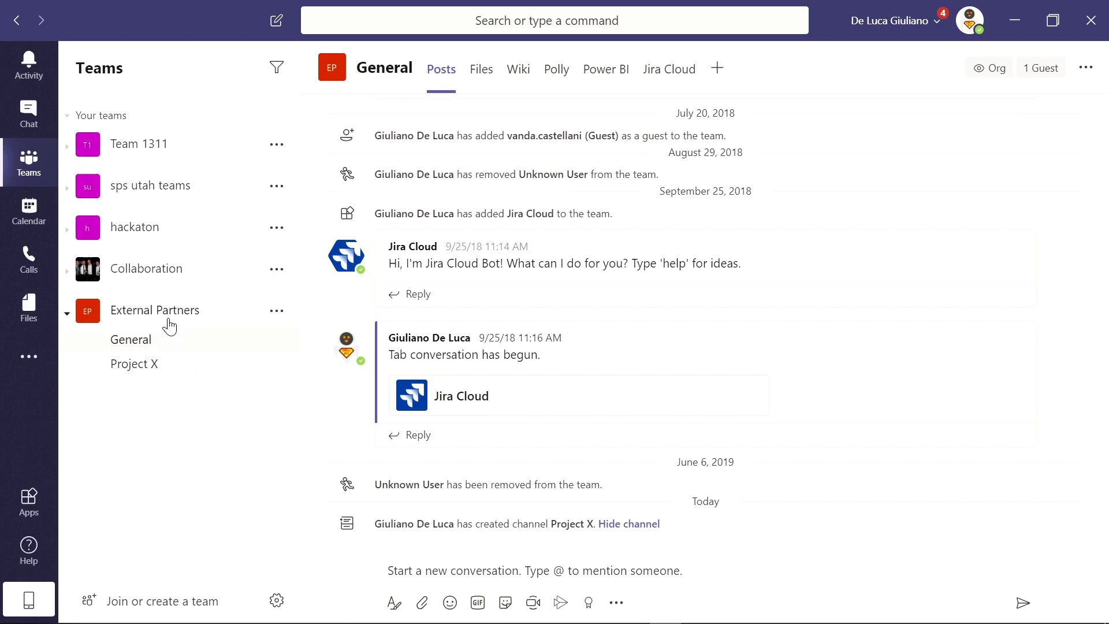
# Sync the files of the Project X channel in the External Partners team to the device and dismiss the sync notice.
pyautogui.click(145, 369)
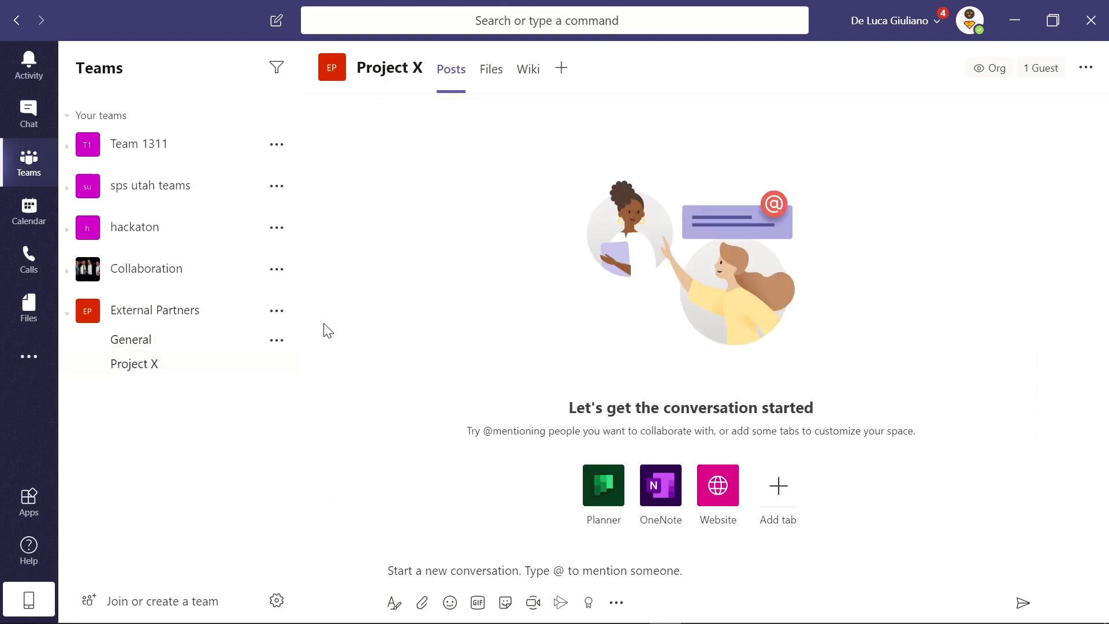
pyautogui.click(491, 92)
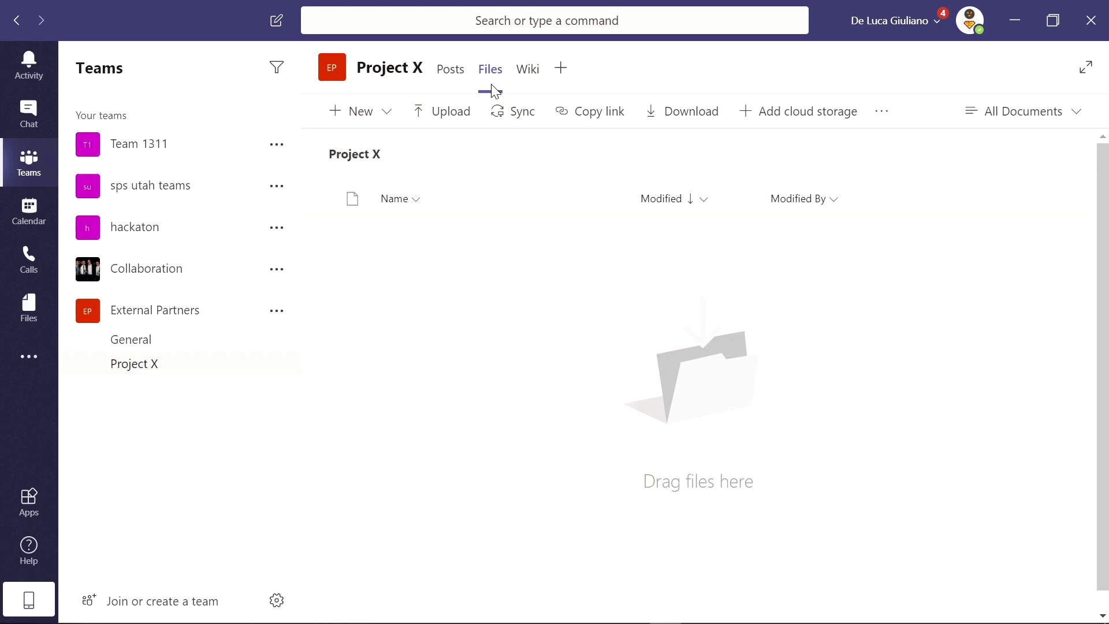
pyautogui.click(521, 125)
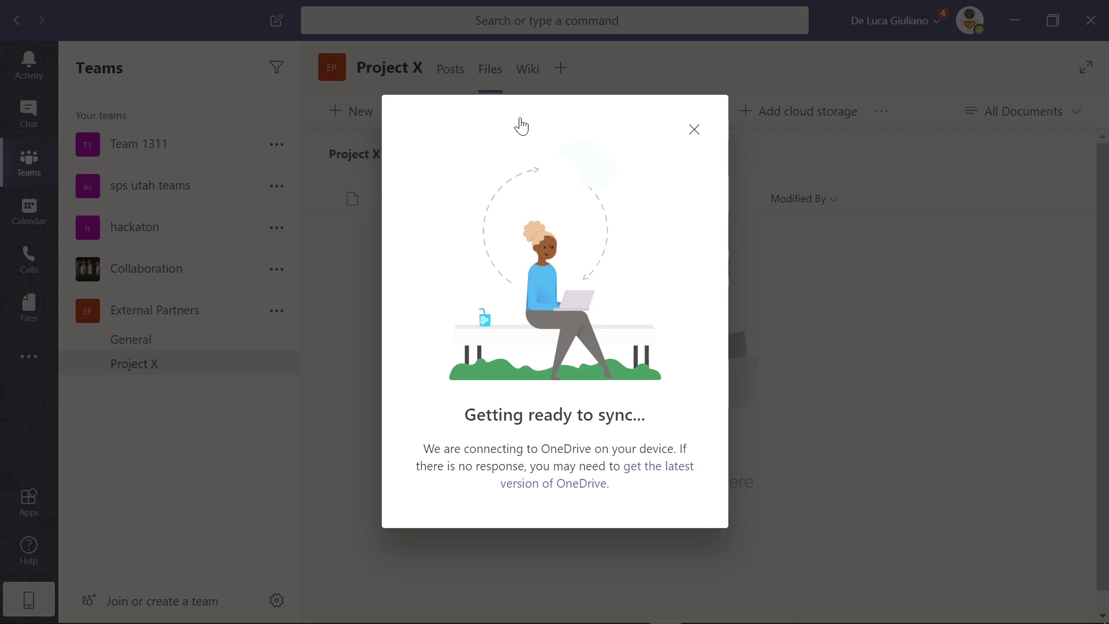
pyautogui.click(696, 133)
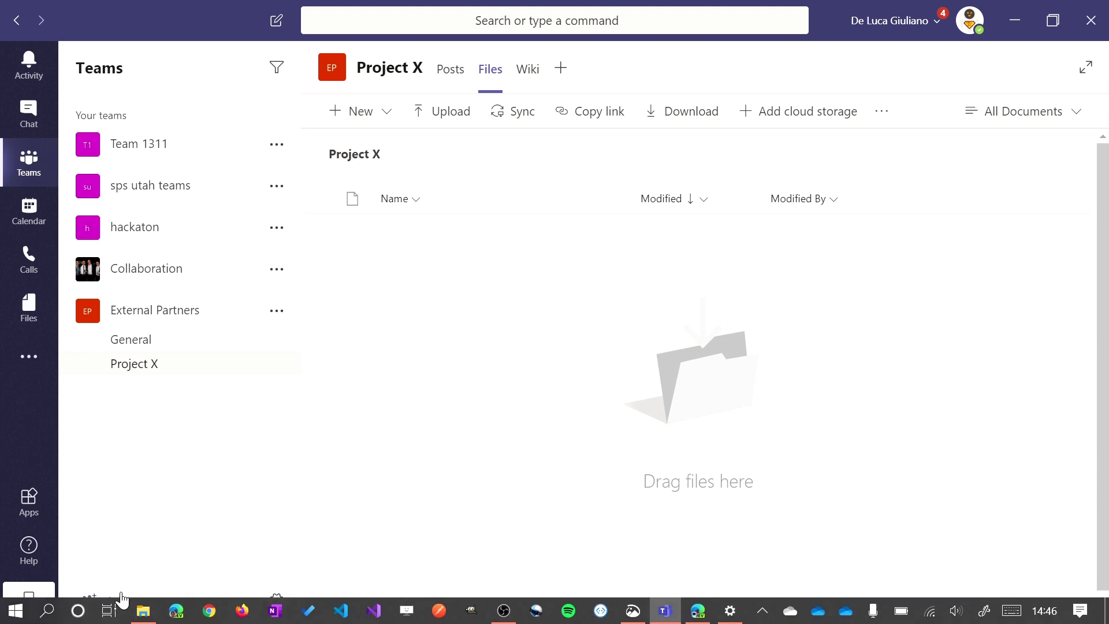
# Switch to File Explorer, open the synced folder "External Partners - Project X" and move the window clear of the channel's file commands.
pyautogui.click(142, 612)
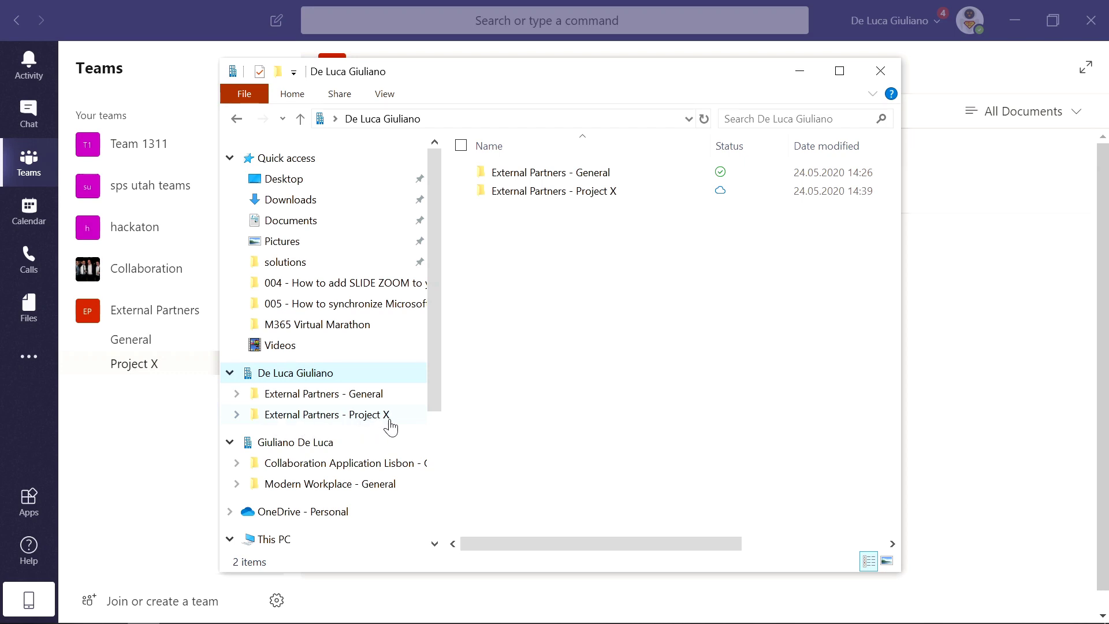
pyautogui.click(390, 423)
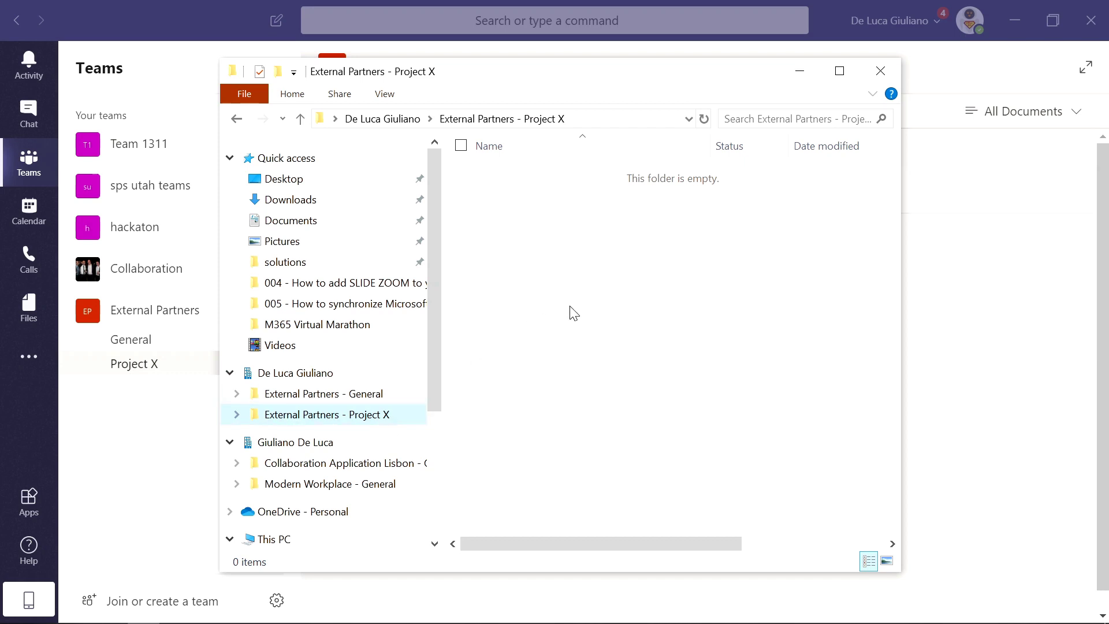
pyautogui.moveTo(563, 75); pyautogui.dragTo(555, 141)
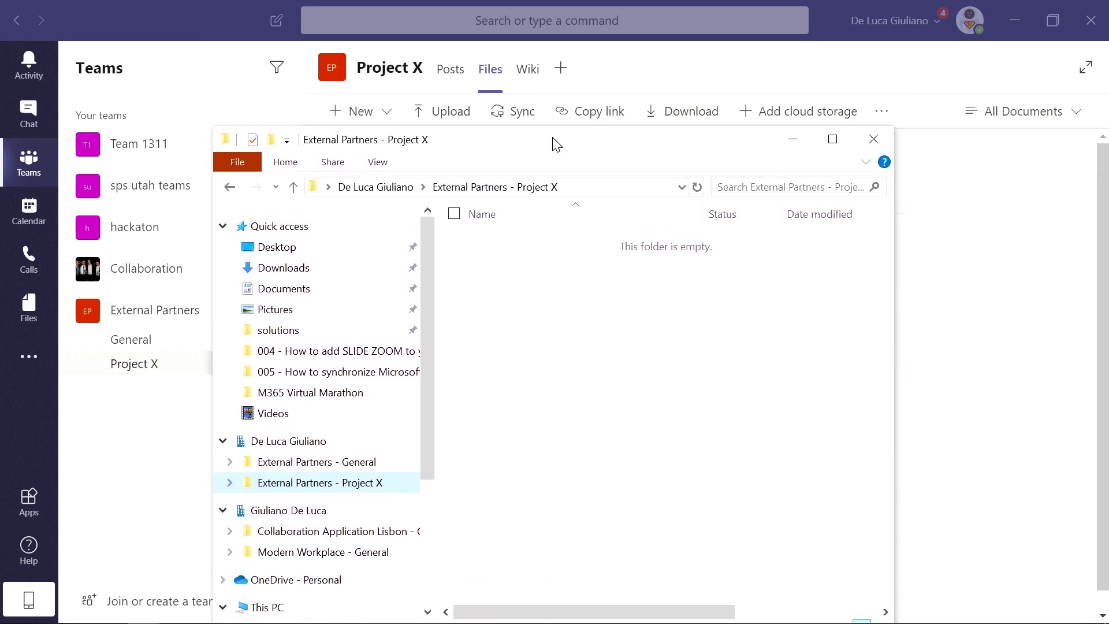
# Create a new Microsoft PowerPoint presentation named "Intro" in the synced Project X folder.
pyautogui.rightClick(554, 343)
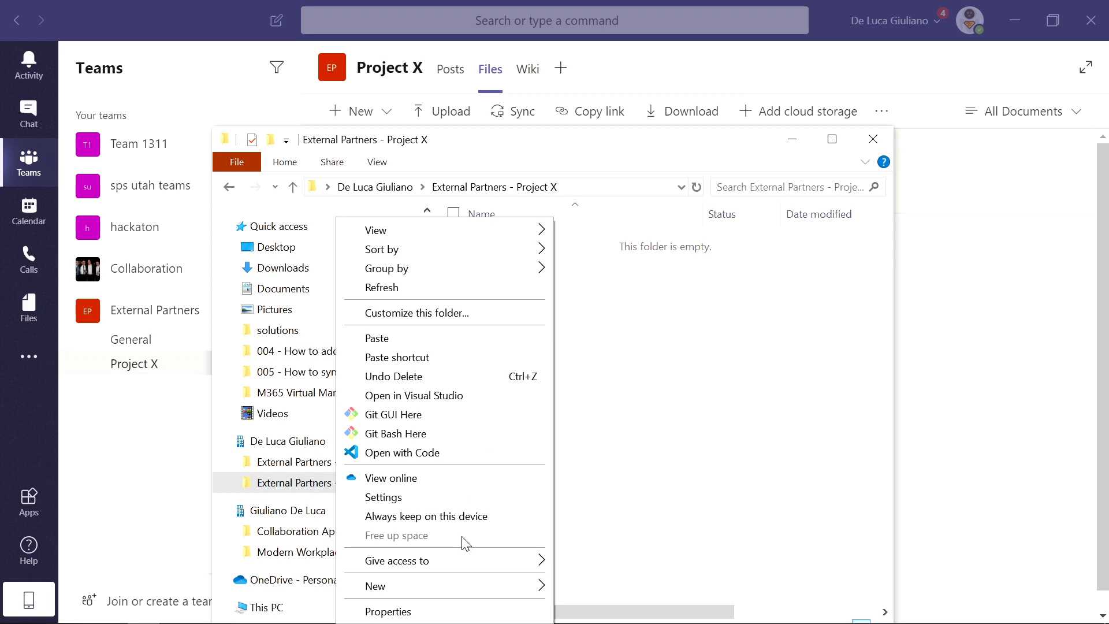
pyautogui.moveTo(453, 588)
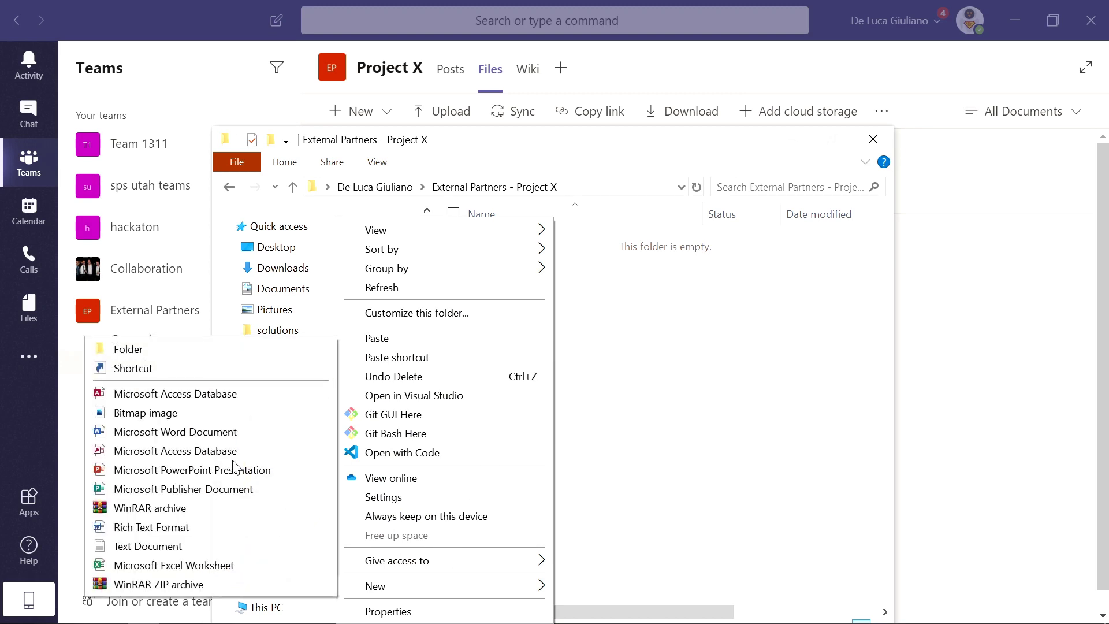
pyautogui.click(226, 470)
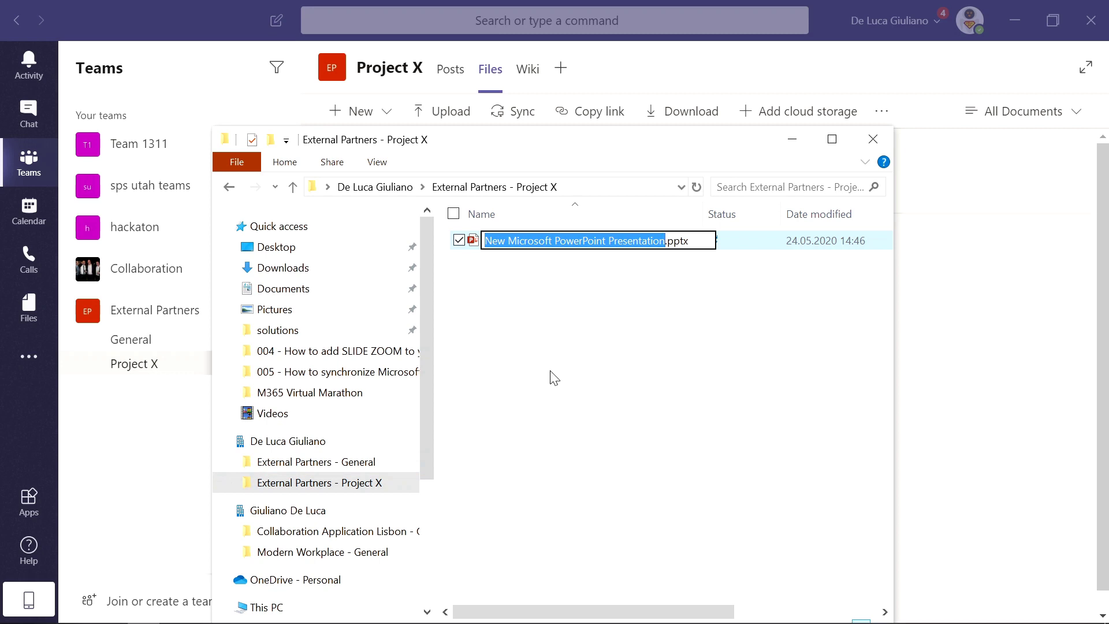
pyautogui.write('Intro')
pyautogui.press('Return')
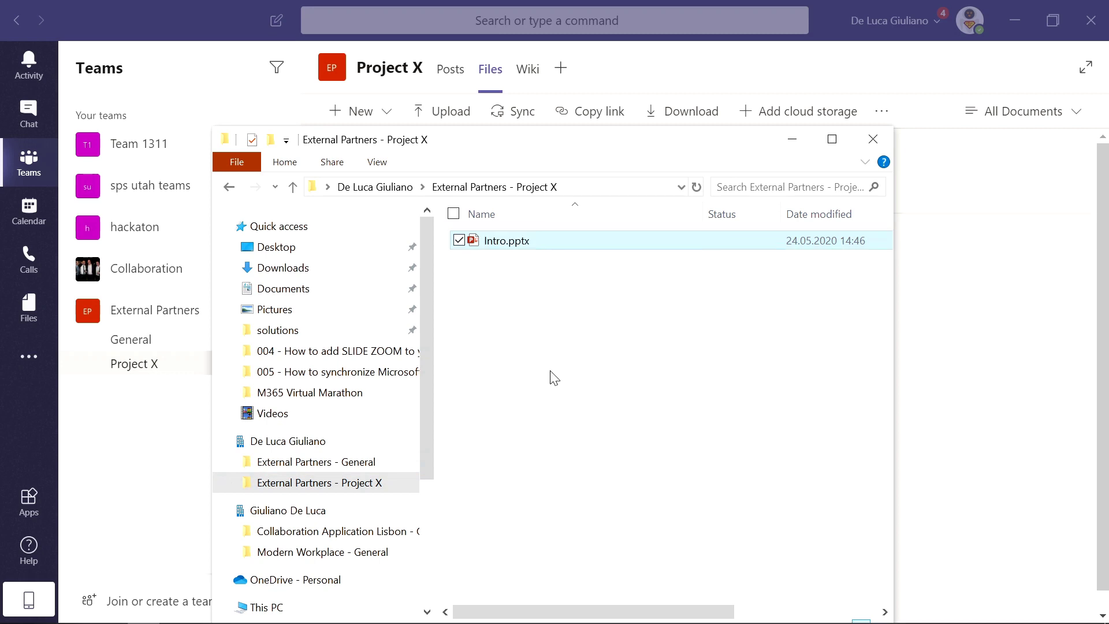
# Open Intro.pptx in PowerPoint, add a first slide with the title "Title" and close the presentation.
pyautogui.doubleClick(500, 241)
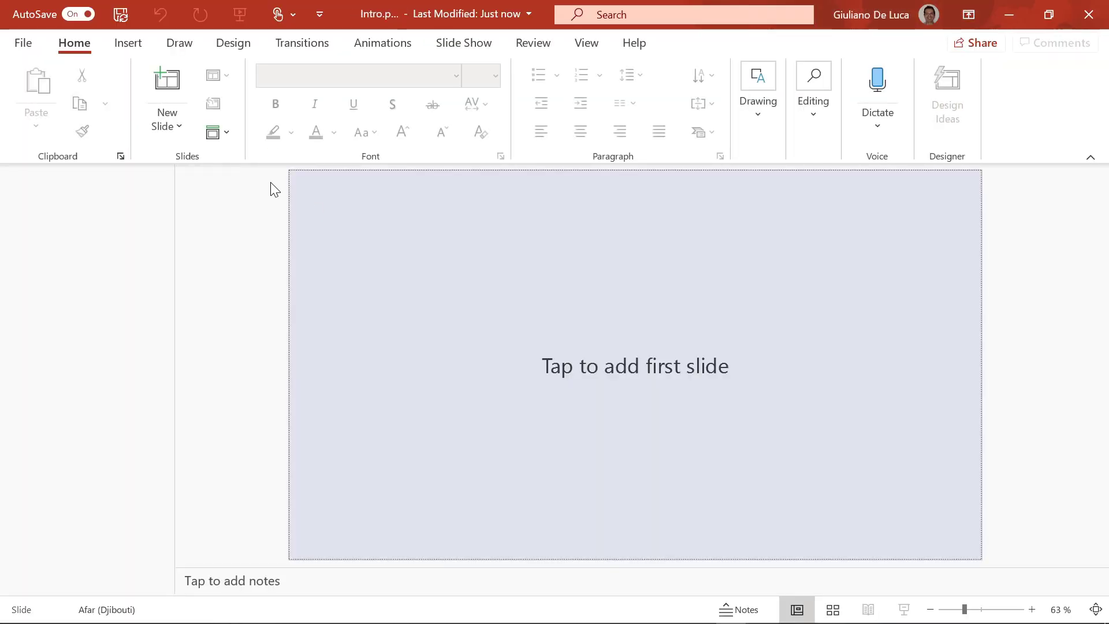
pyautogui.click(524, 340)
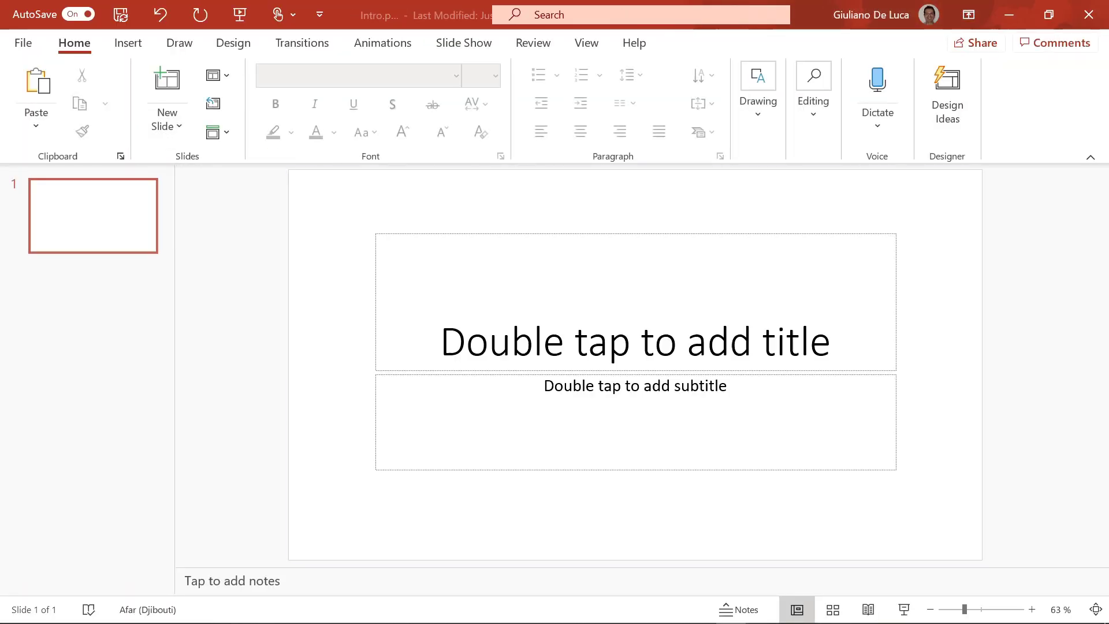
pyautogui.click(525, 340)
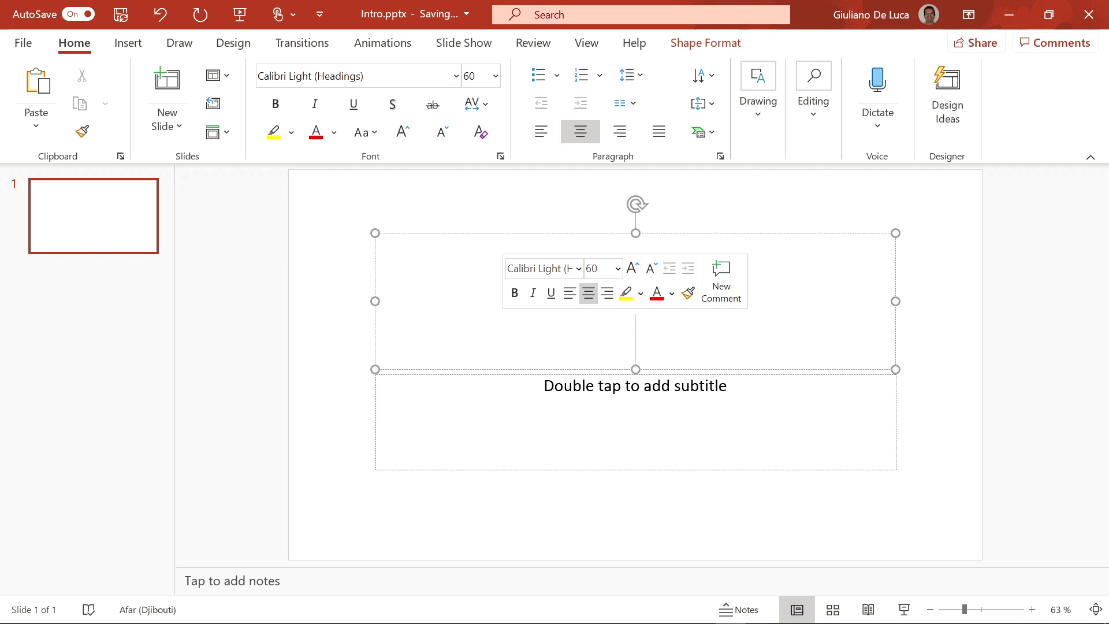
pyautogui.write('Title')
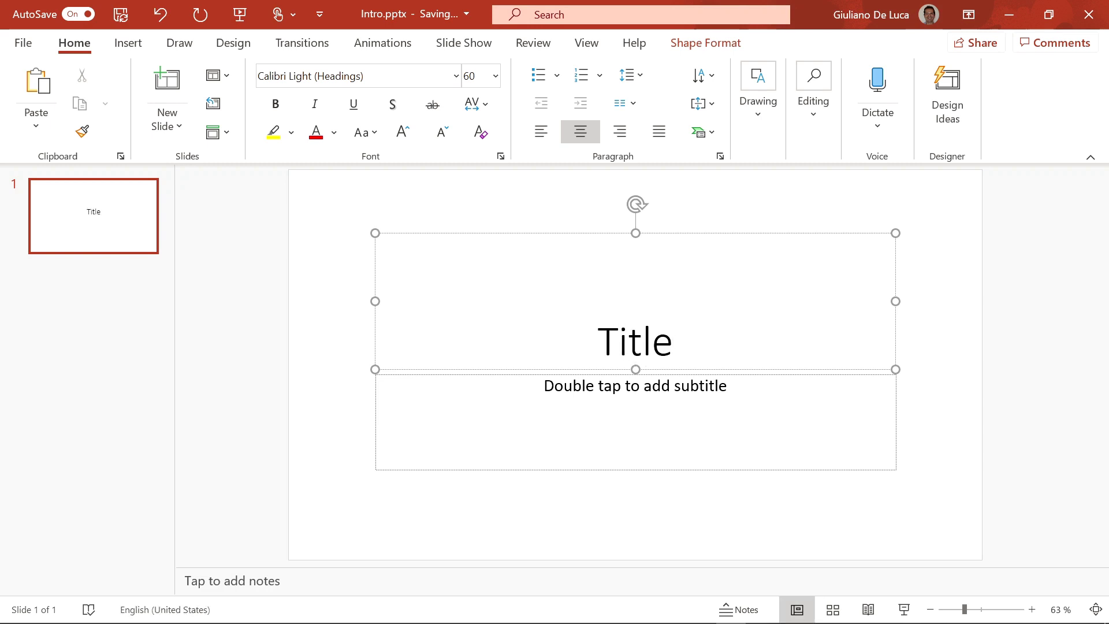
pyautogui.click(1090, 15)
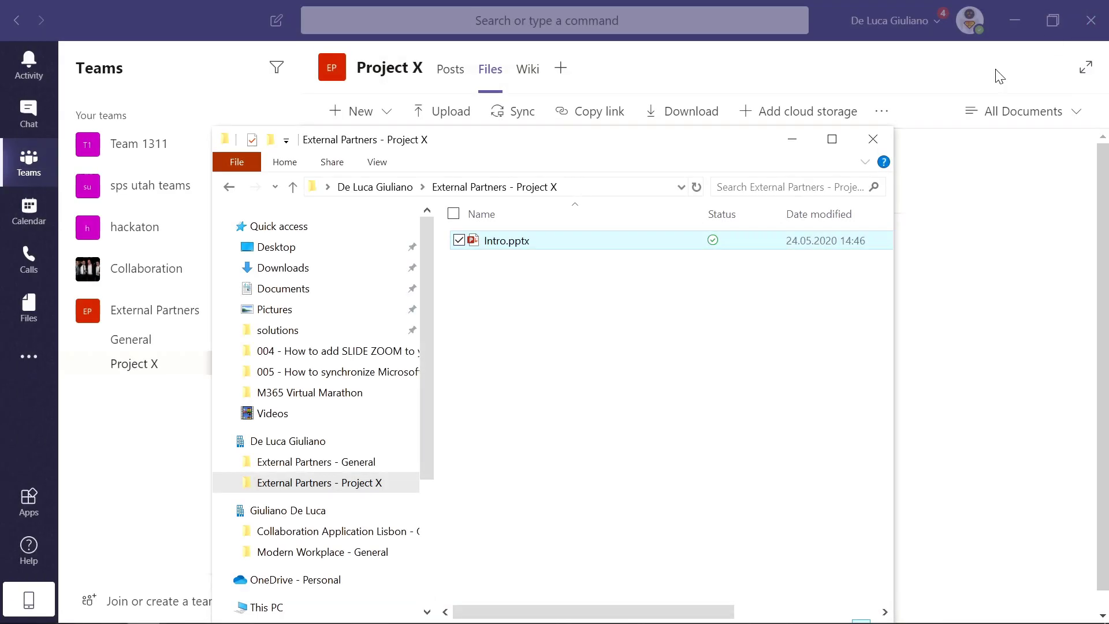
# Return to Teams and reload the Project X channel's file list to check for the new presentation.
pyautogui.click(700, 267)
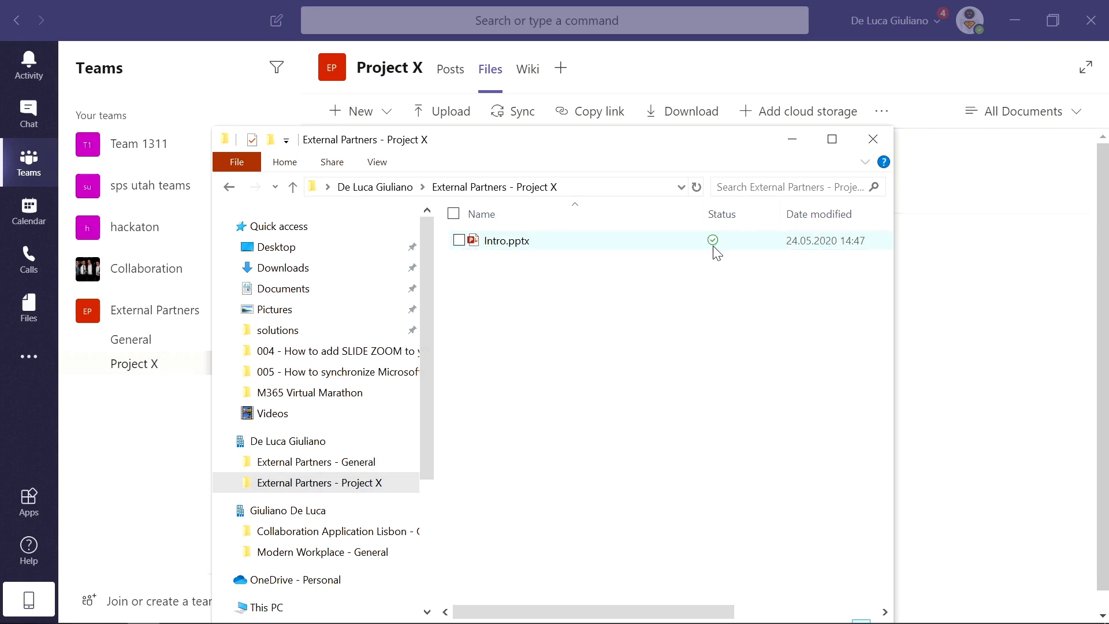
pyautogui.click(761, 81)
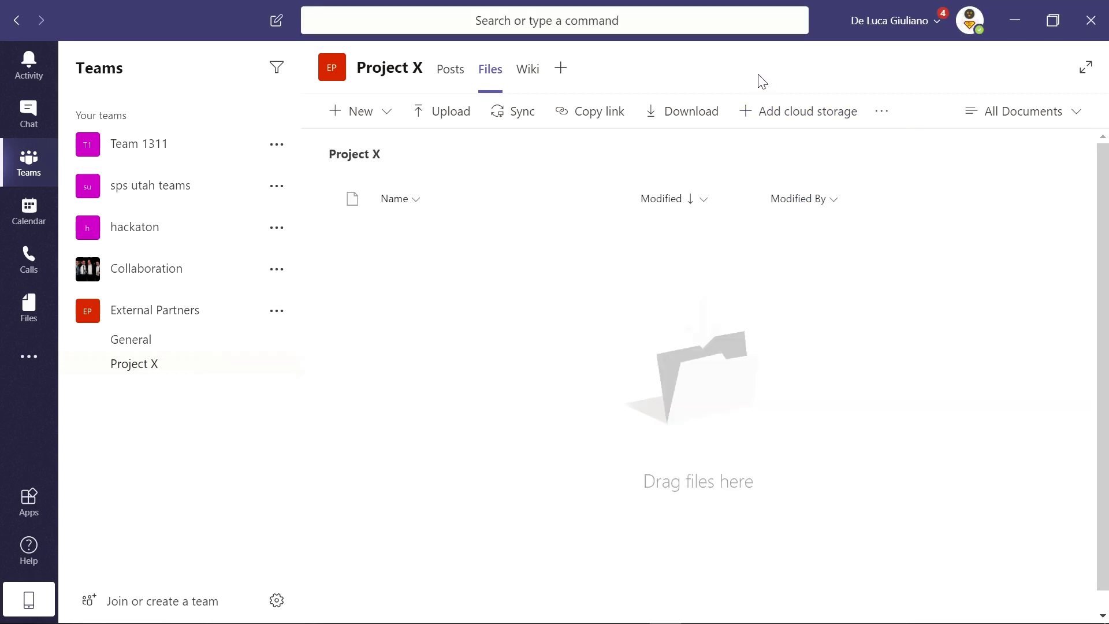
pyautogui.click(458, 69)
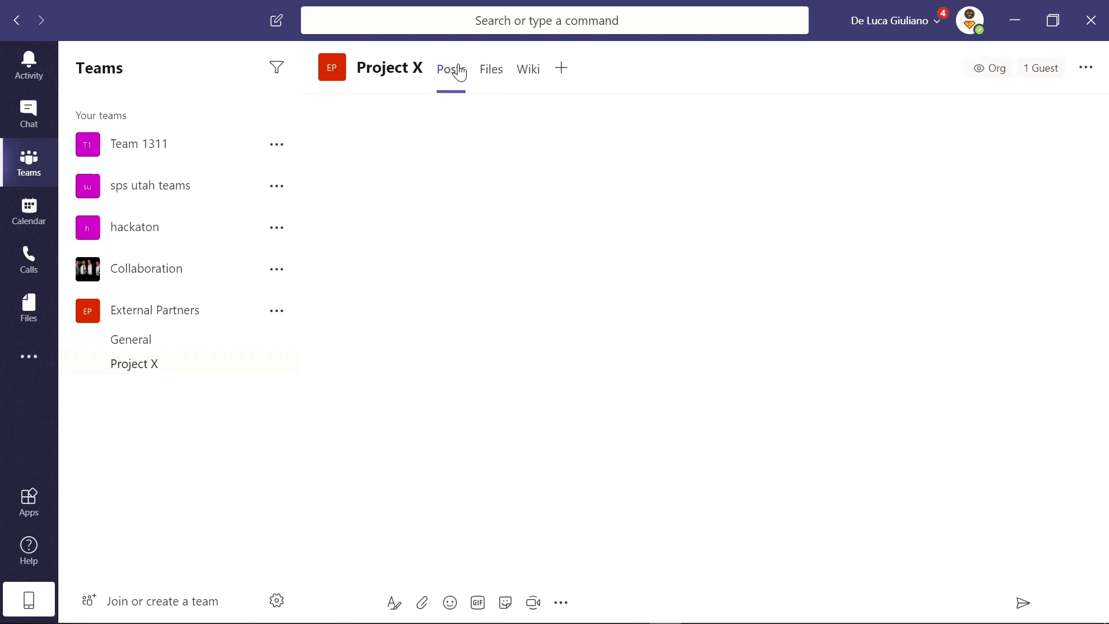
pyautogui.click(488, 72)
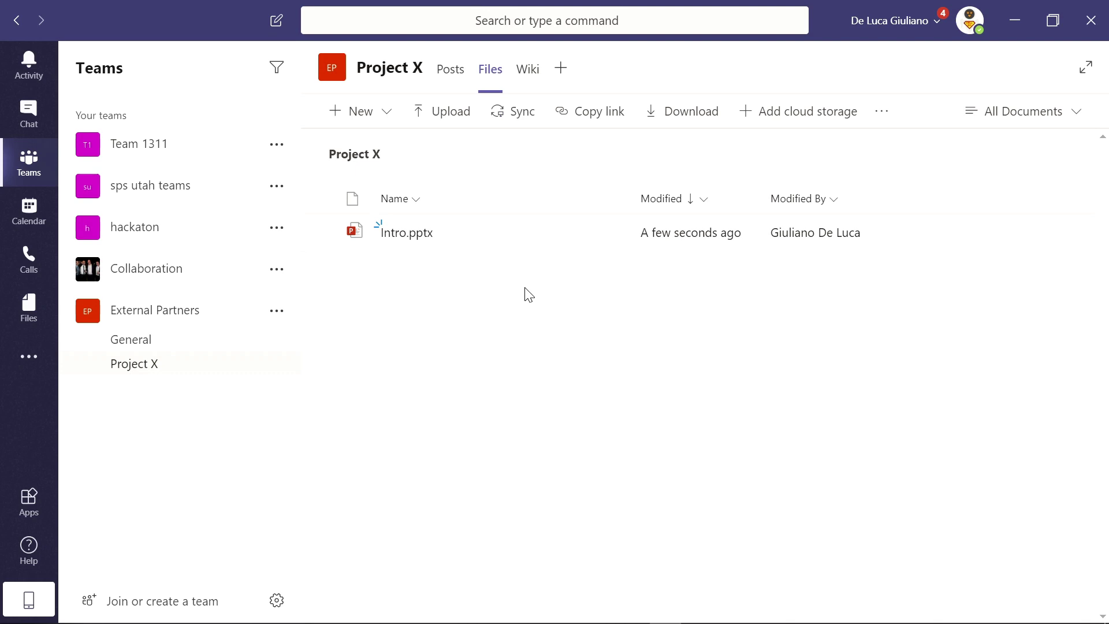
# Turn off the computer's Wi-Fi to work offline.
pyautogui.moveTo(821, 608)
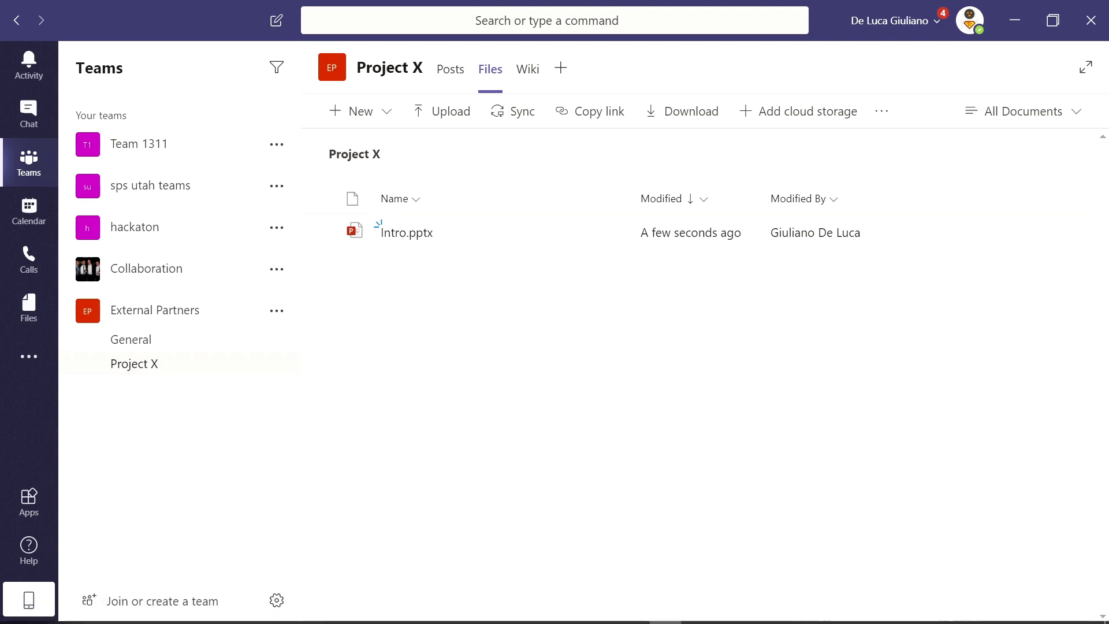
pyautogui.click(931, 616)
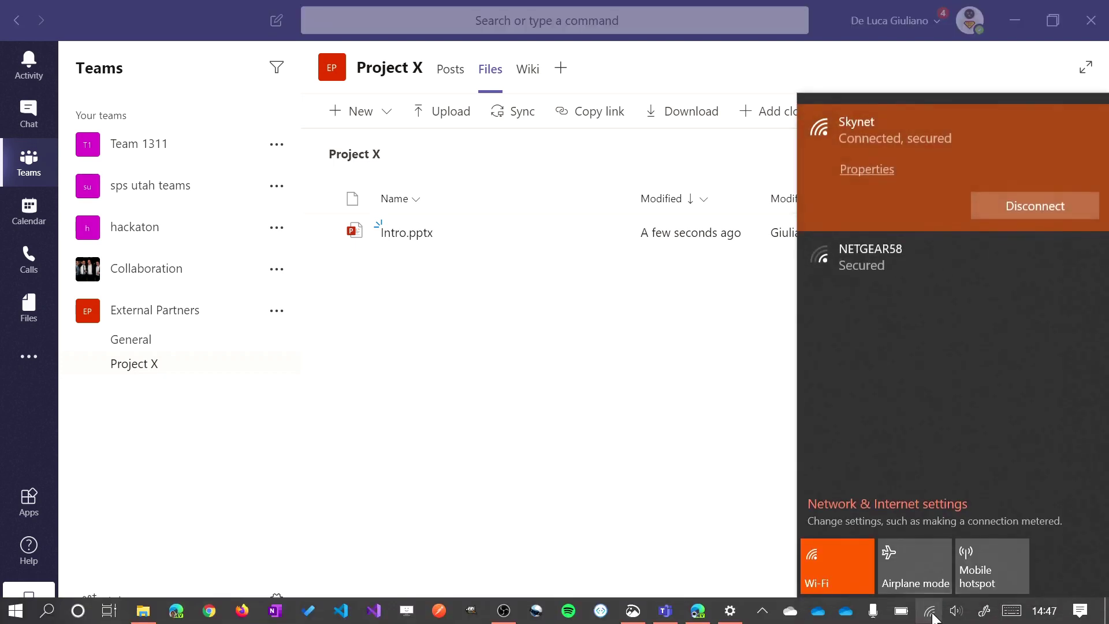
pyautogui.click(846, 577)
pyautogui.click(707, 502)
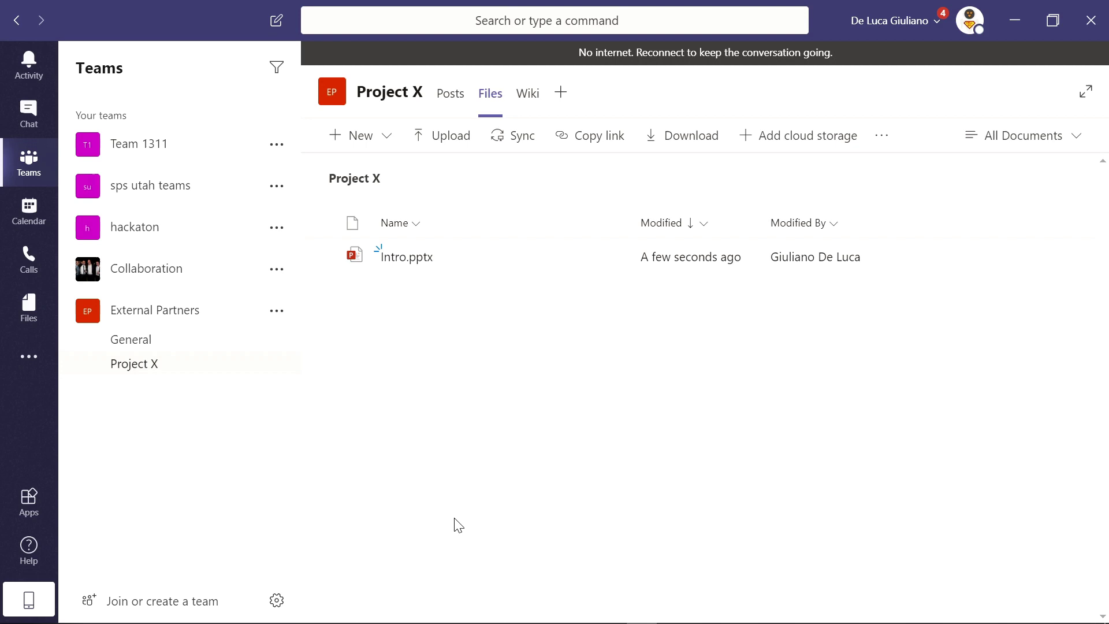
# Switch to File Explorer and create a new Microsoft Word document named "Guideline" in the synced Project X folder.
pyautogui.hotkey('alt', 'Tab')
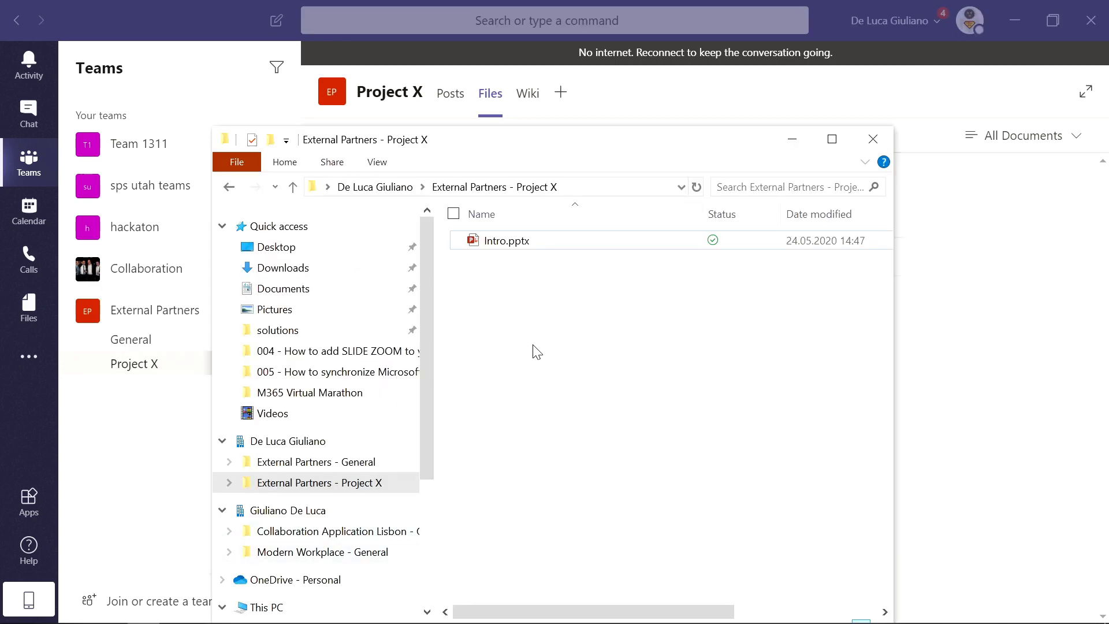
pyautogui.rightClick(532, 346)
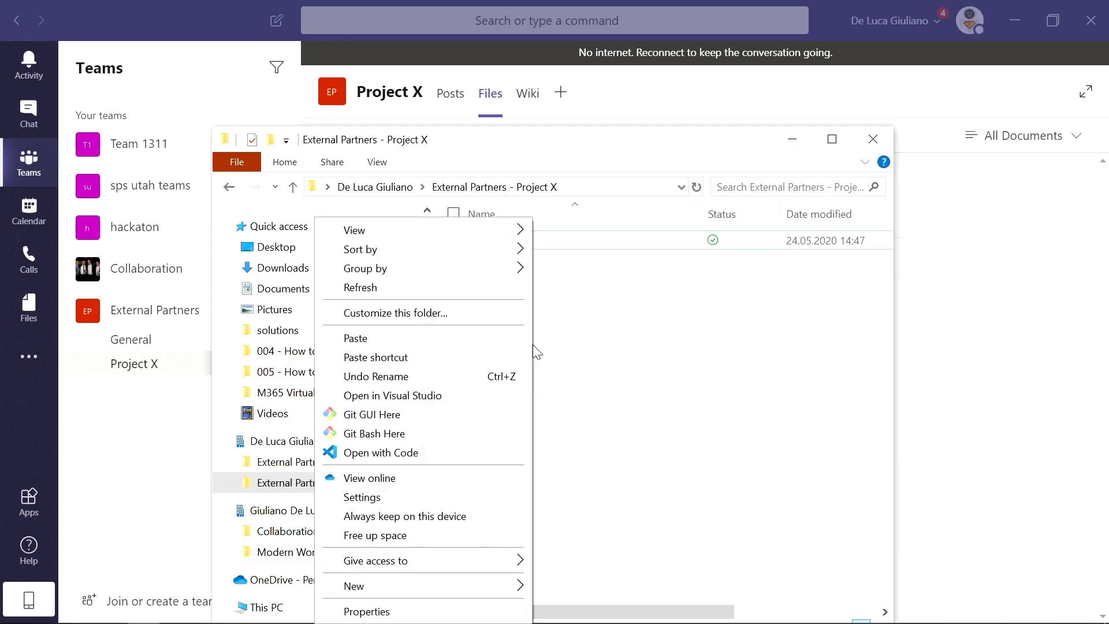
pyautogui.moveTo(414, 588)
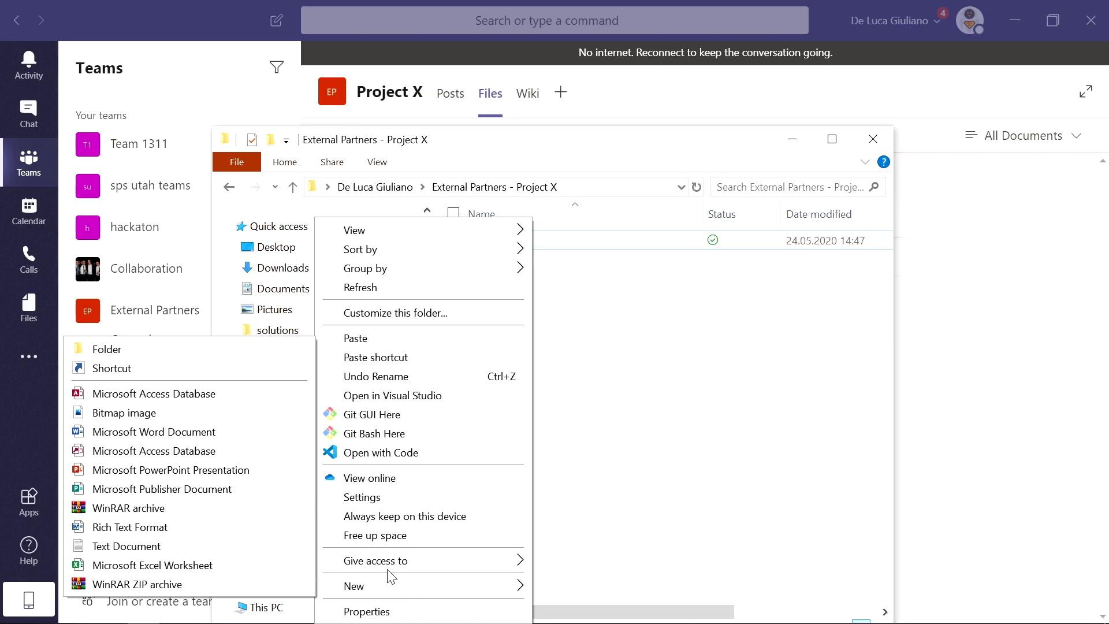
pyautogui.click(203, 437)
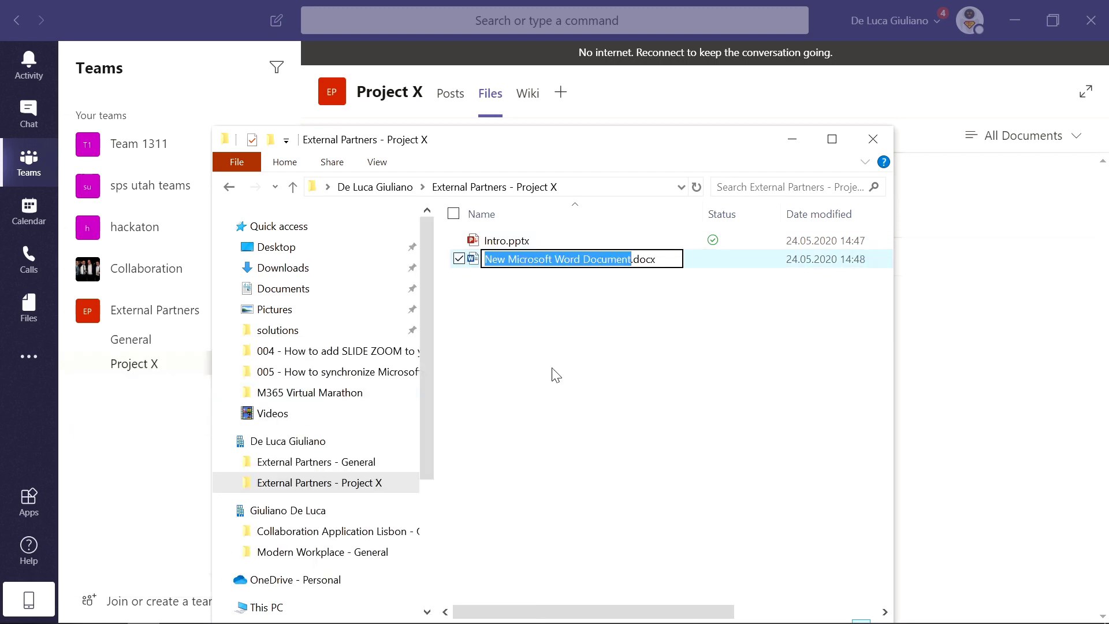
pyautogui.write('Guide')
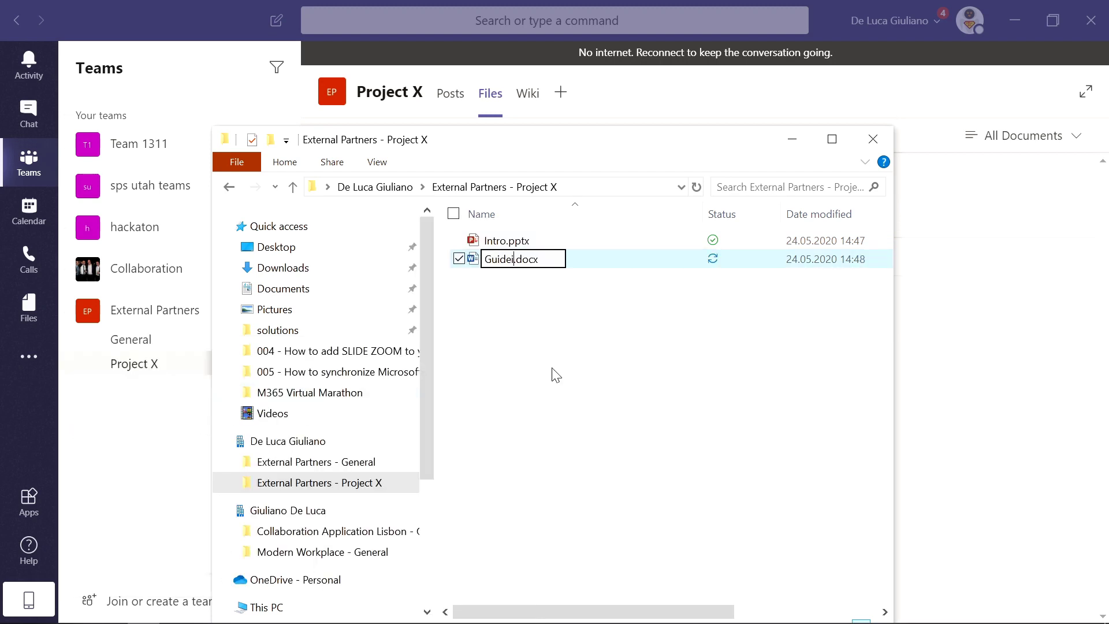
pyautogui.write('line')
pyautogui.press('Return')
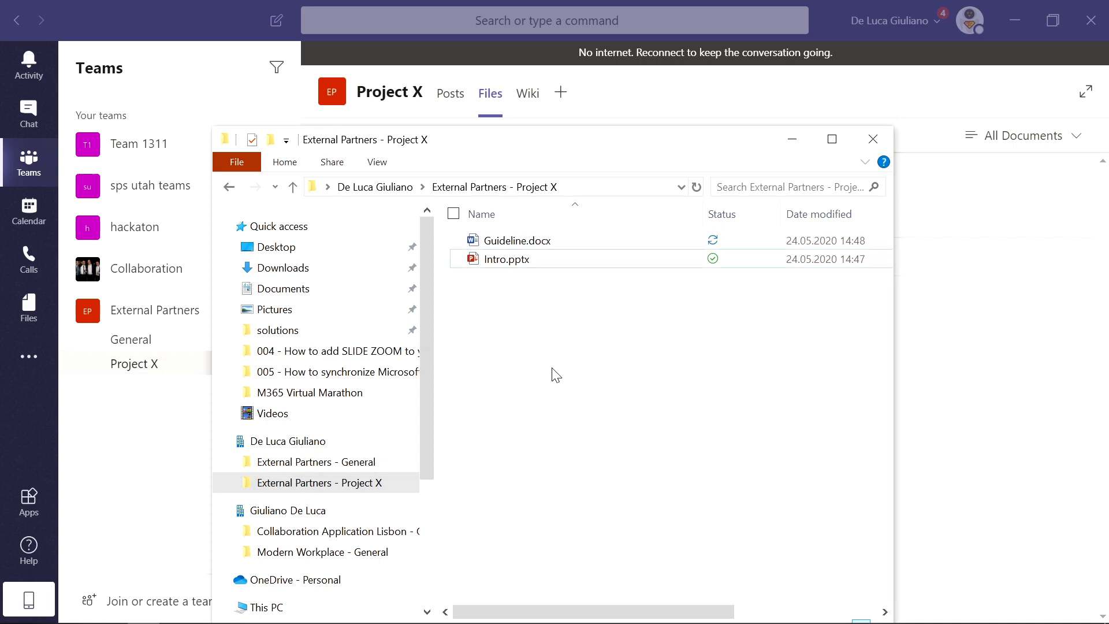
# Open Guideline.docx in Word, enter "Some text here" in the body and close the document.
pyautogui.doubleClick(532, 239)
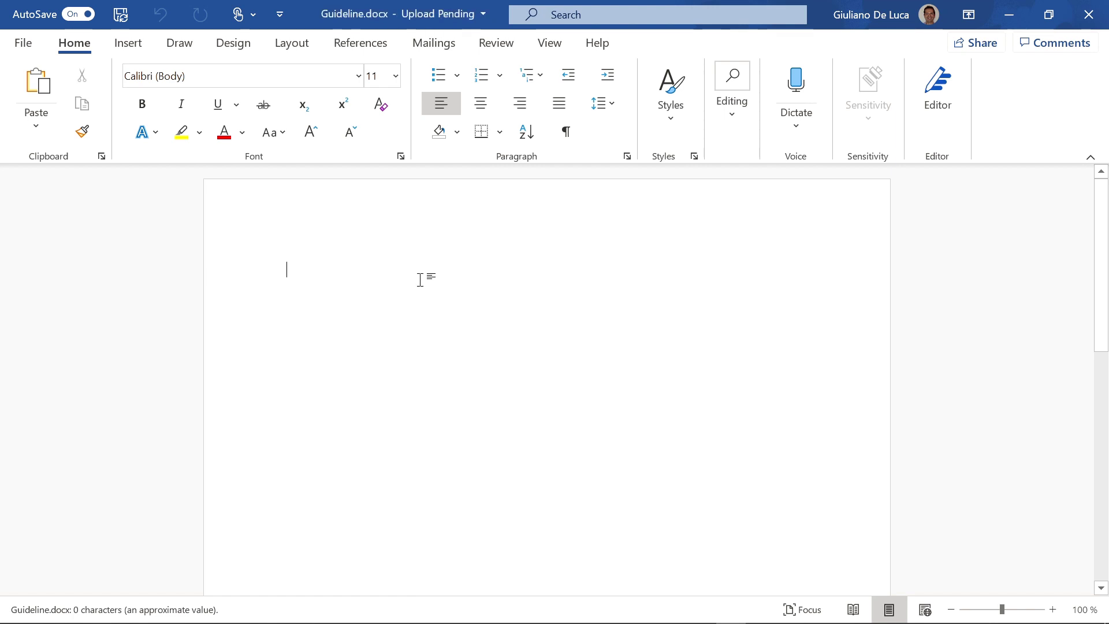
pyautogui.write('Some tex')
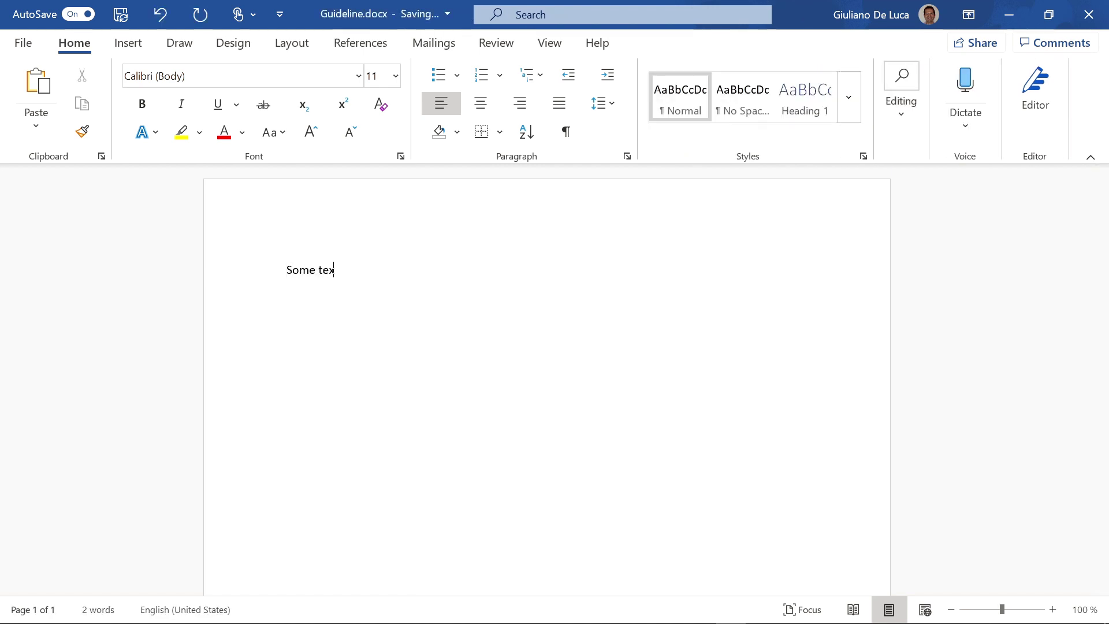
pyautogui.write('t here')
pyautogui.click(1098, 19)
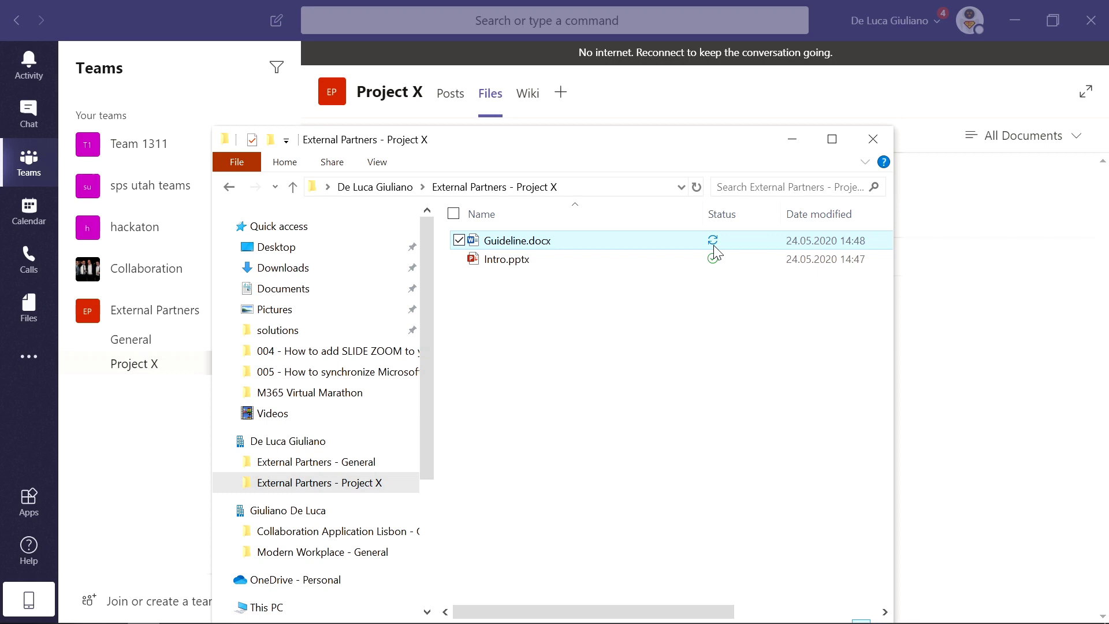
# Check the OneDrive sync status and turn the computer's Wi-Fi back on.
pyautogui.moveTo(817, 612)
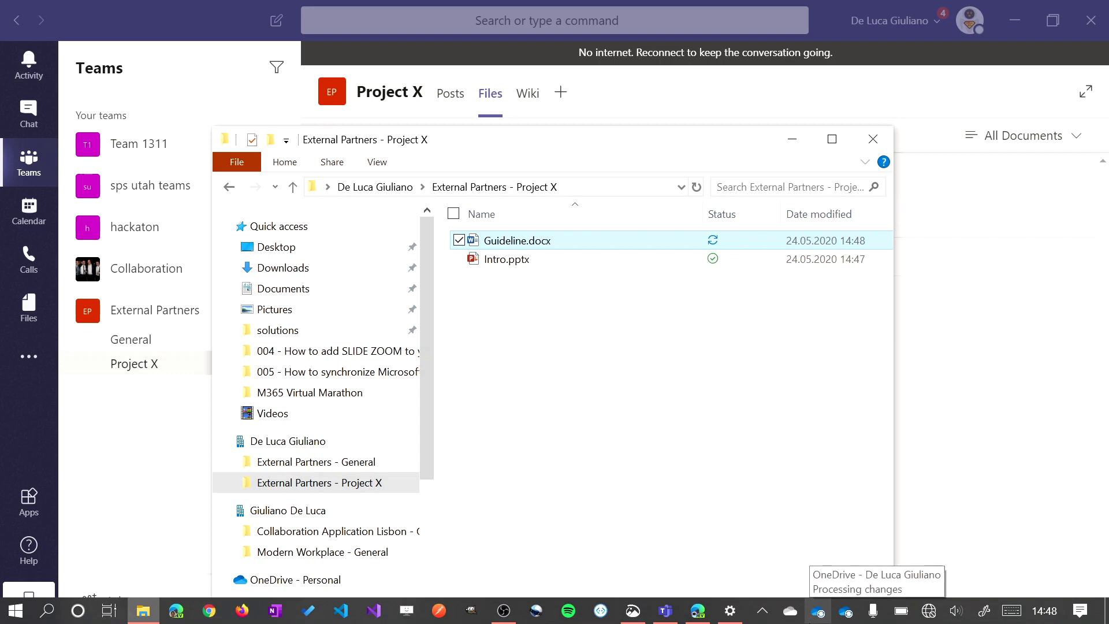
pyautogui.click(930, 615)
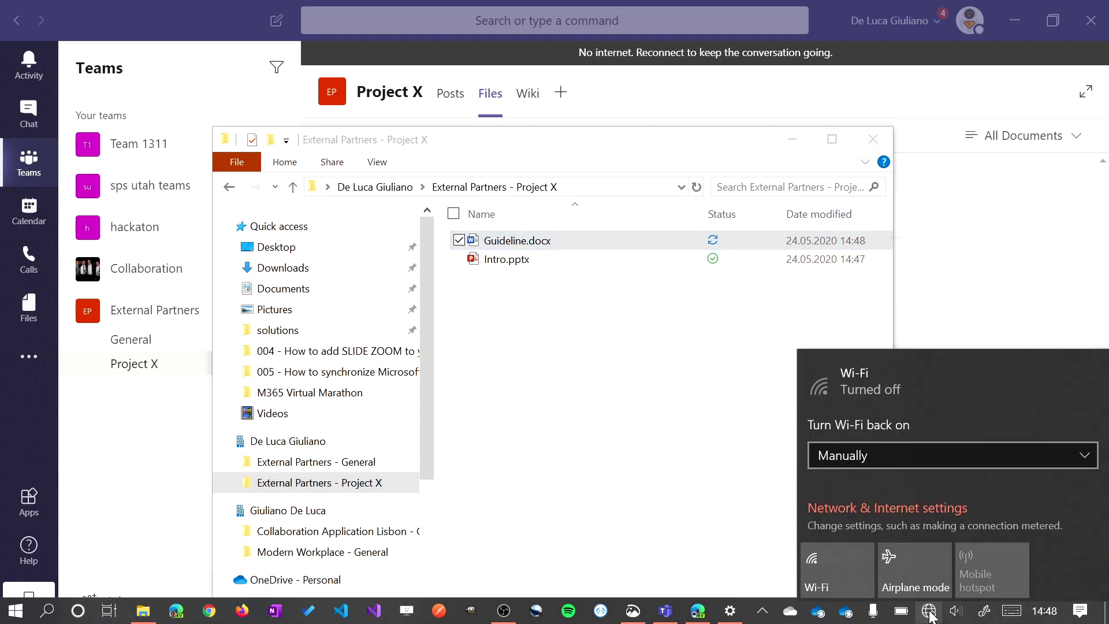
pyautogui.click(849, 568)
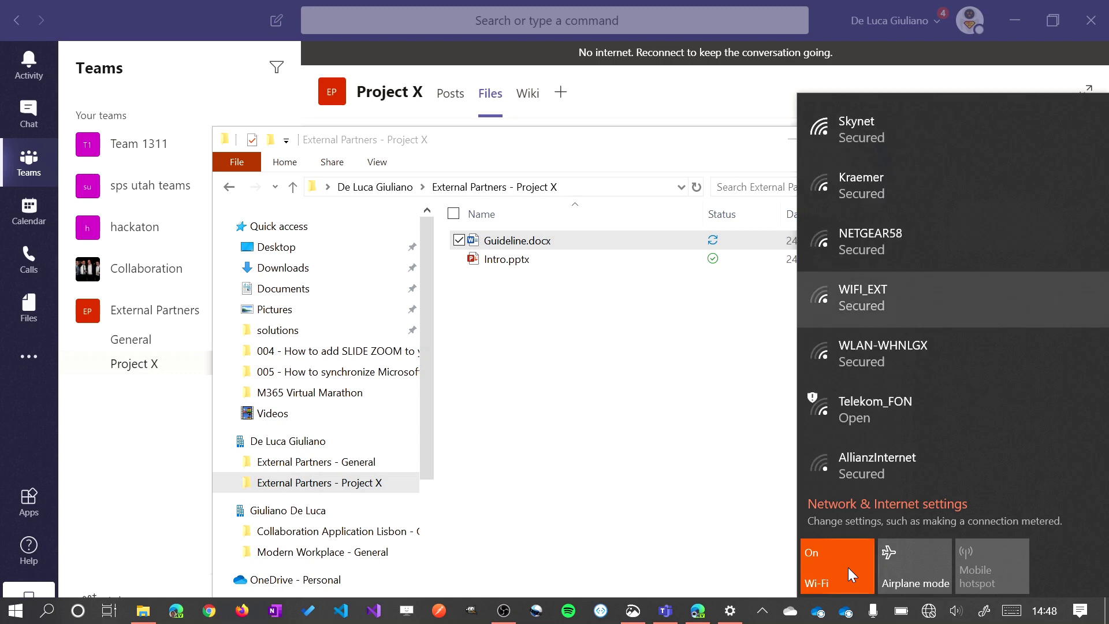
# Connect the computer to the Skynet Wi-Fi network and return to the Project X folder in File Explorer.
pyautogui.click(931, 132)
pyautogui.click(1022, 209)
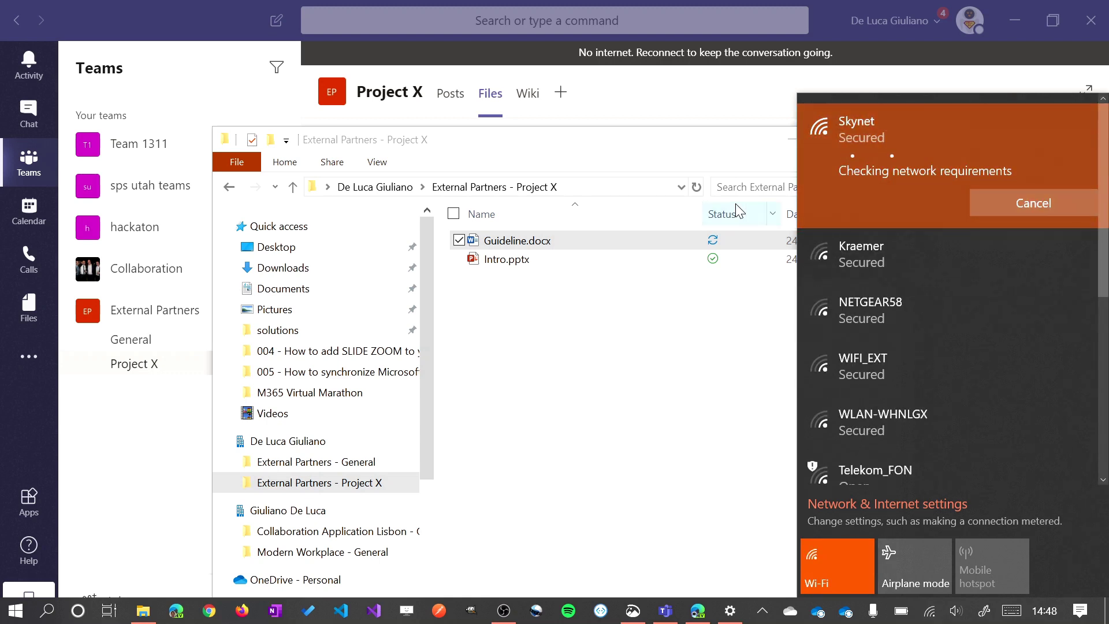
pyautogui.click(634, 166)
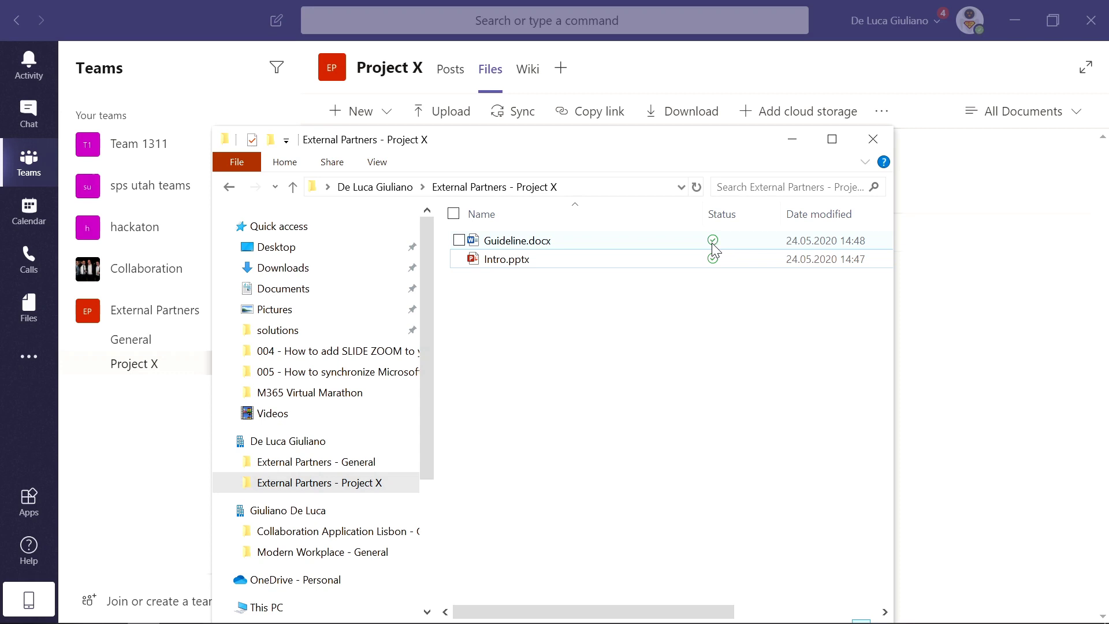
# Switch to Teams and refresh the Project X channel's file list by leaving Files for Posts and returning.
pyautogui.click(669, 66)
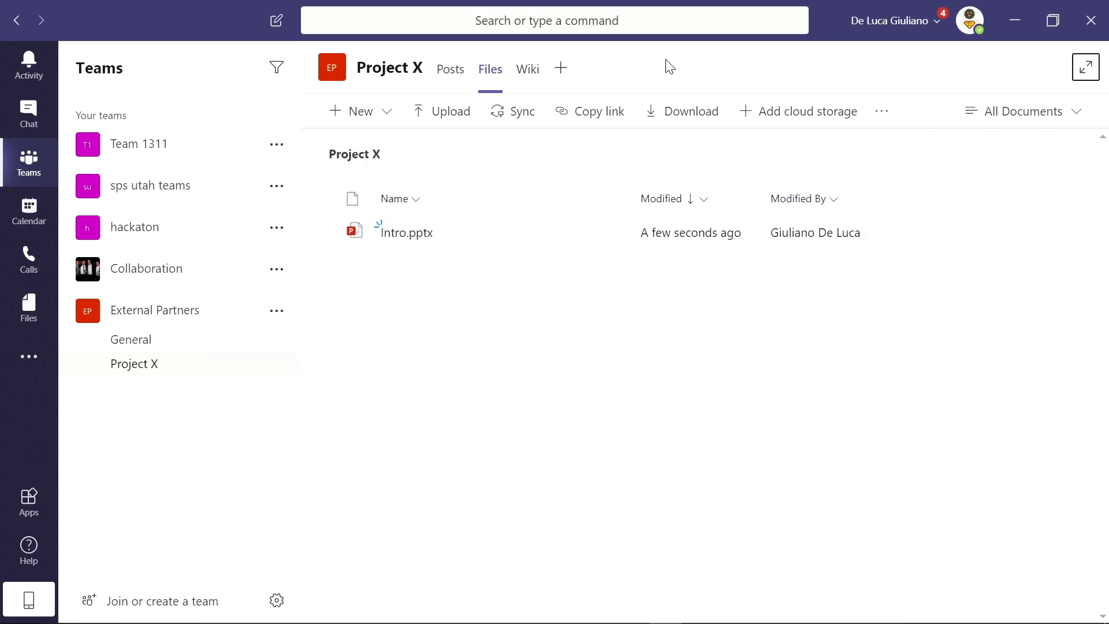
pyautogui.click(456, 74)
pyautogui.click(494, 74)
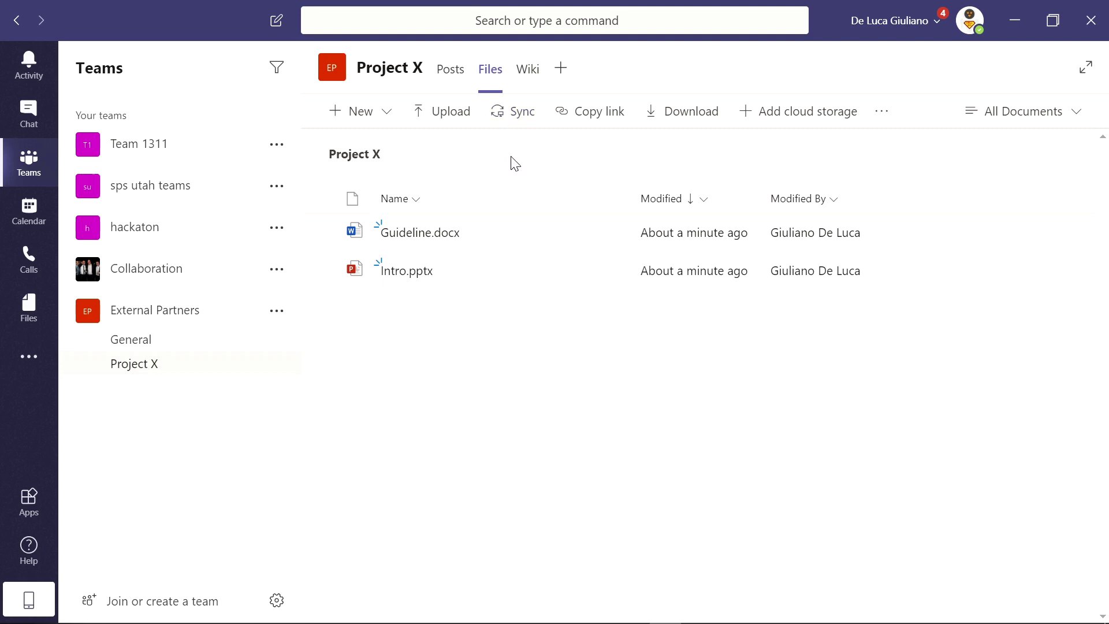
# Switch to the browser to view the App Development site's Documents library in SharePoint.
pyautogui.hotkey('alt', 'Tab')
pyautogui.hotkey('alt', 'Tab')
pyautogui.hotkey('alt', 'Tab')
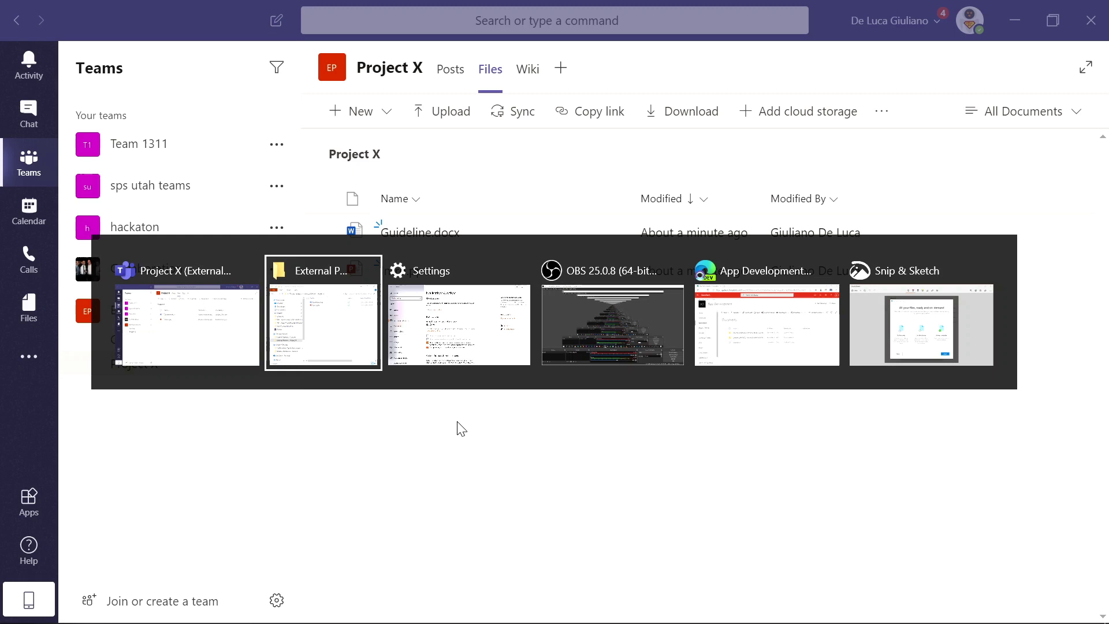
pyautogui.hotkey('alt', 'Tab')
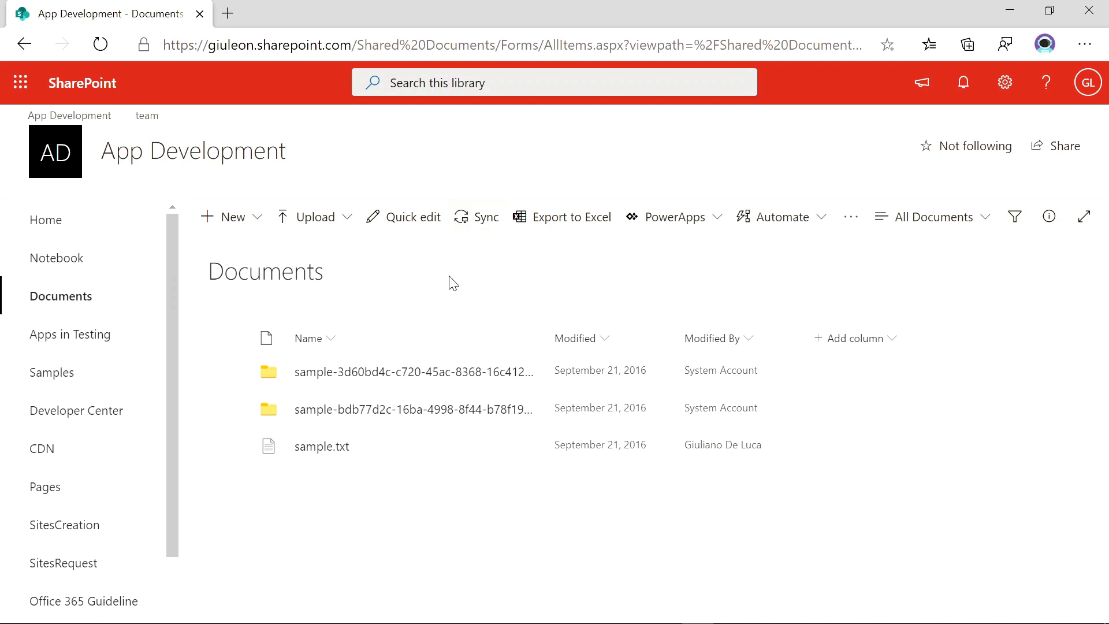
# Switch back to the Project X files in Teams and bring up the synced Project X folder in File Explorer.
pyautogui.moveTo(214, 621)
pyautogui.click(666, 612)
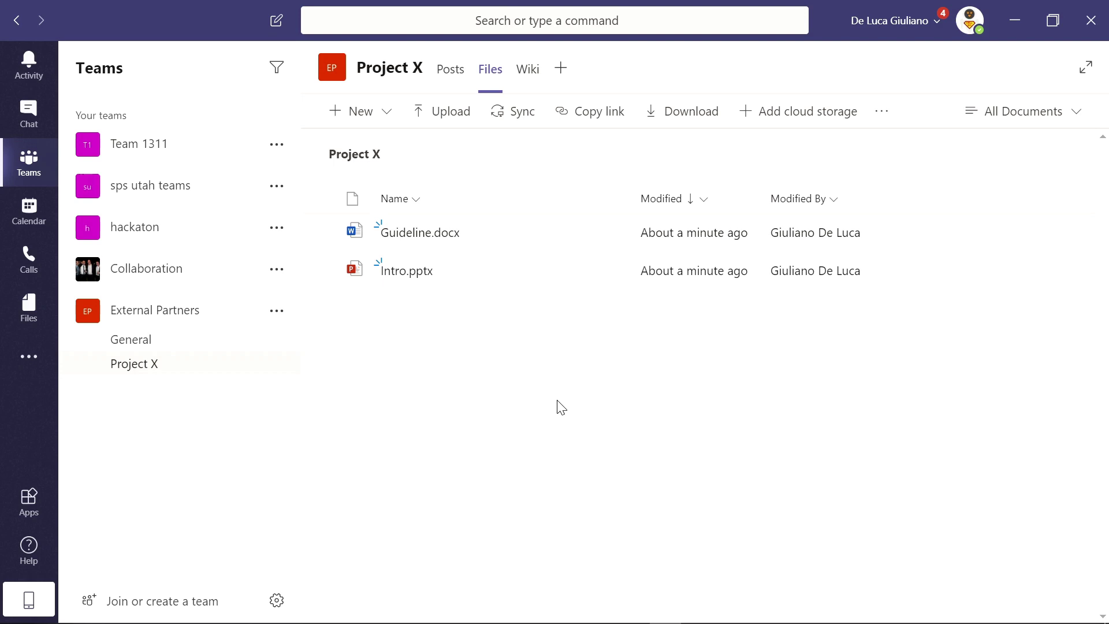
pyautogui.moveTo(209, 614)
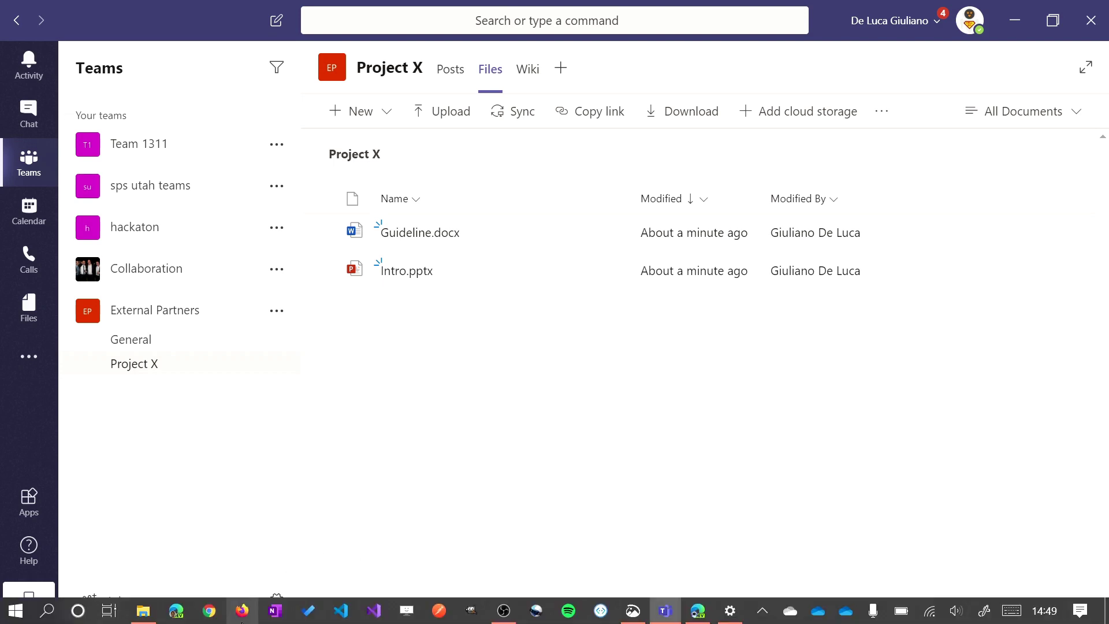
pyautogui.click(153, 611)
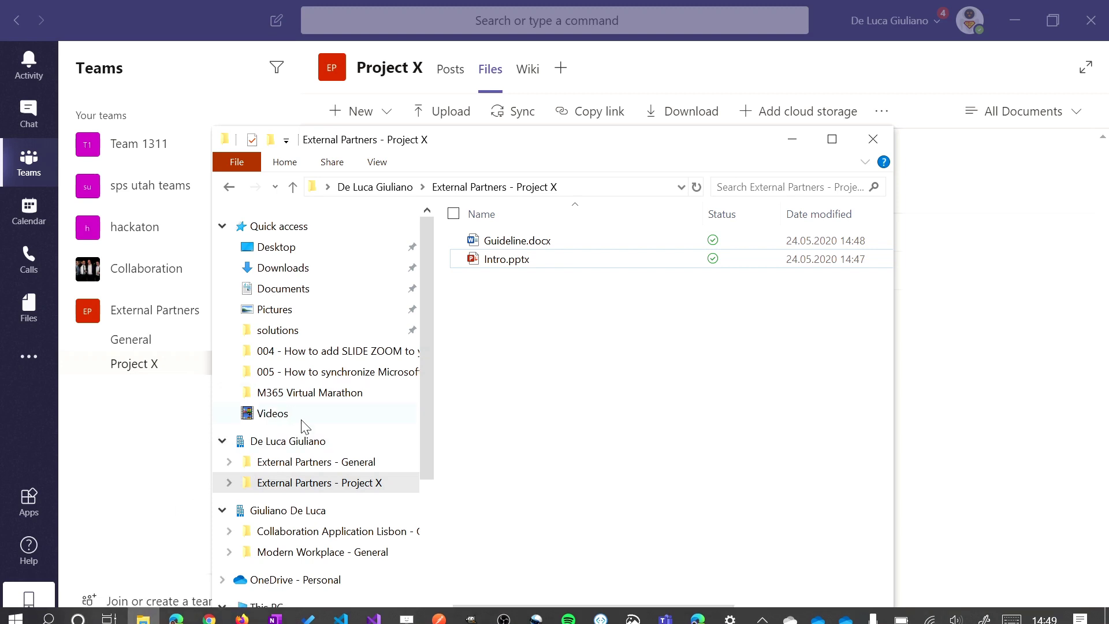